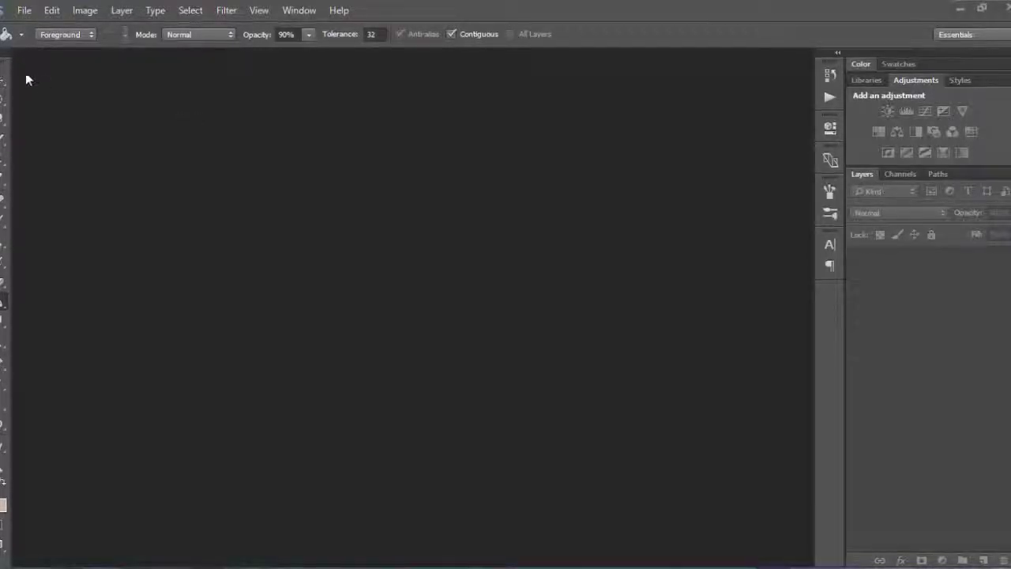
Create a new white Untitled-1 document, 2000 × 2000 pixels at 300 pixels/inch
left_click(23, 12)
left_click(32, 27)
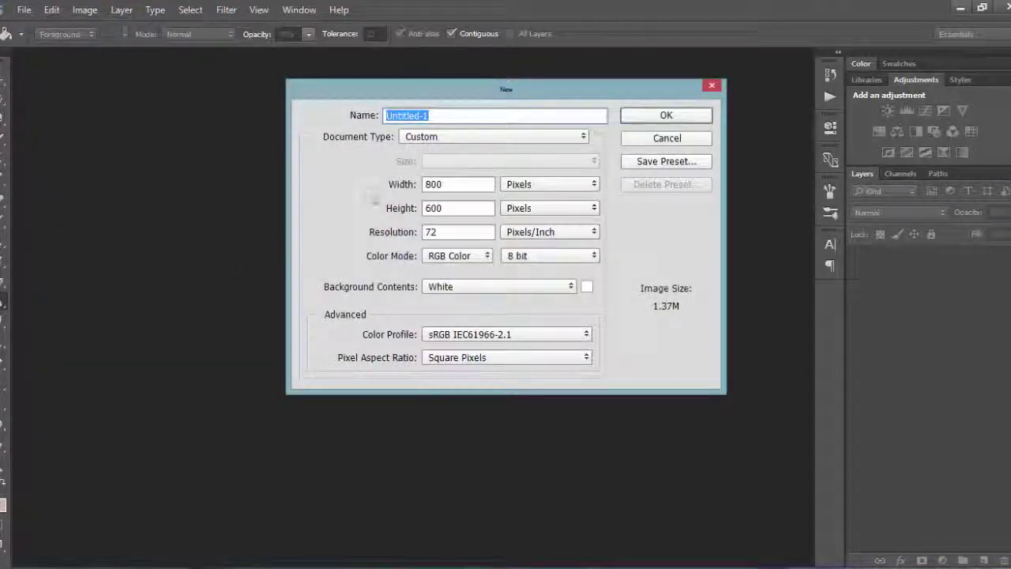
double_click(437, 184)
type("2")
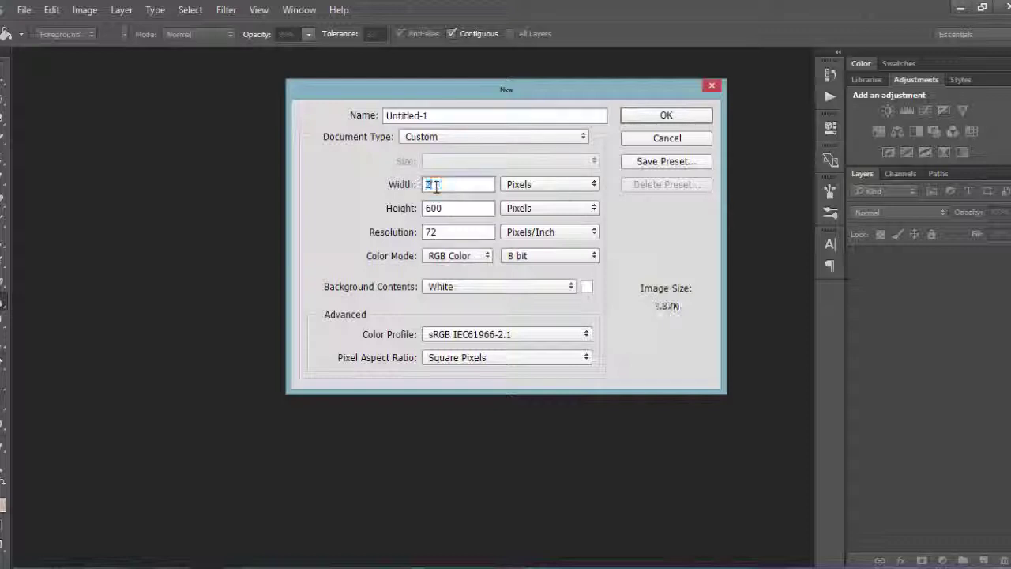
type("000")
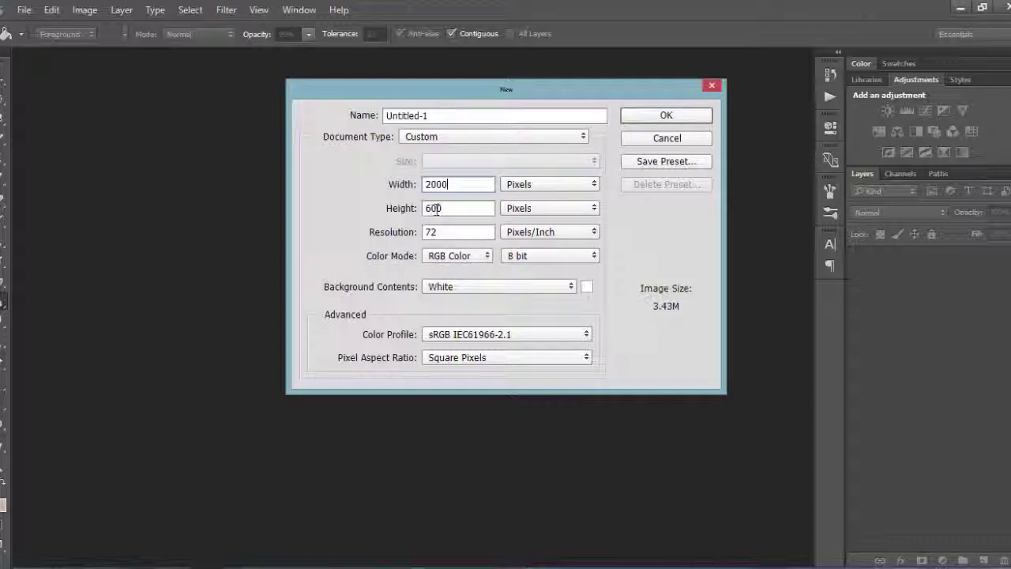
left_click(436, 209)
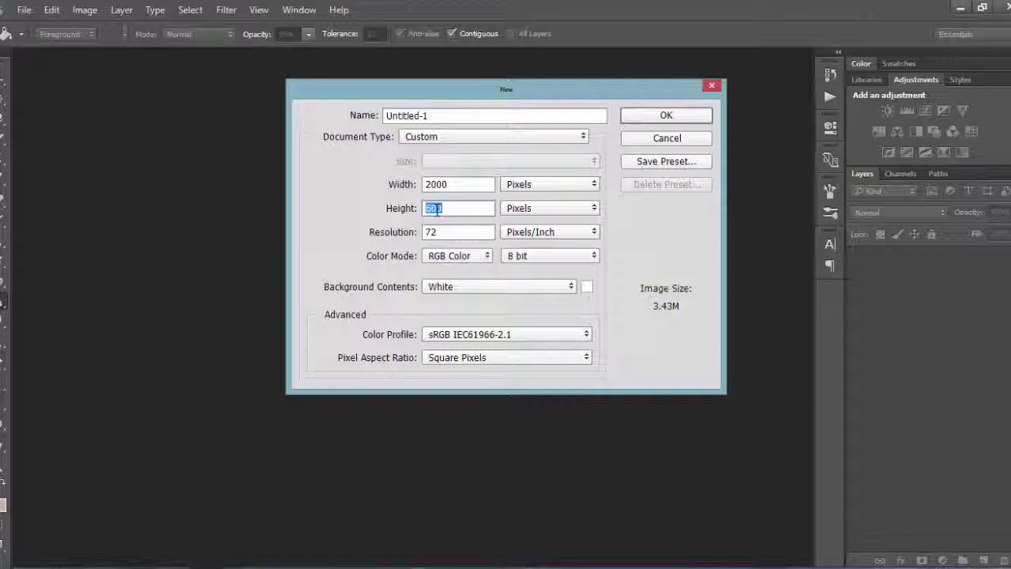
type("2000")
key("Tab")
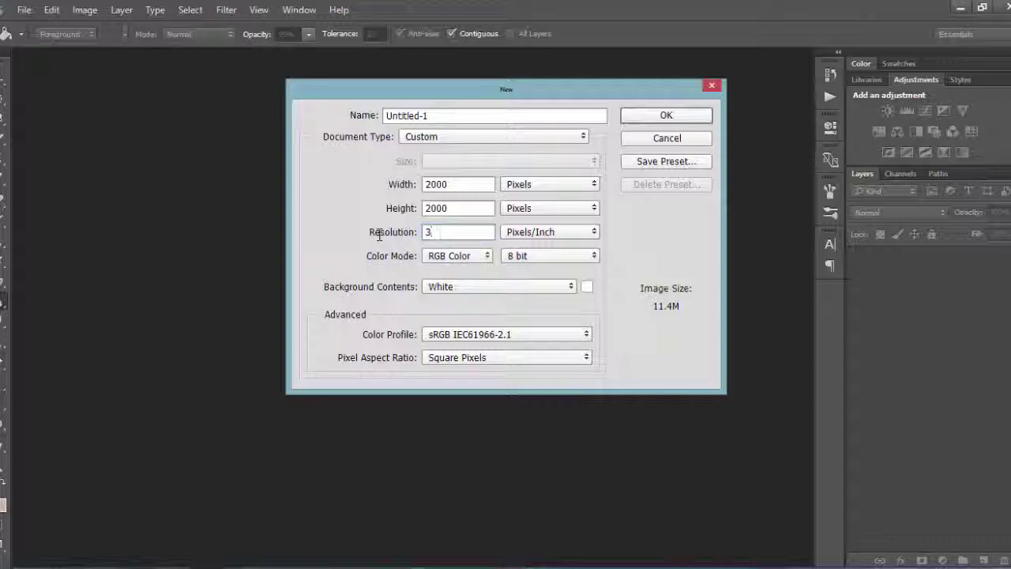
type("300")
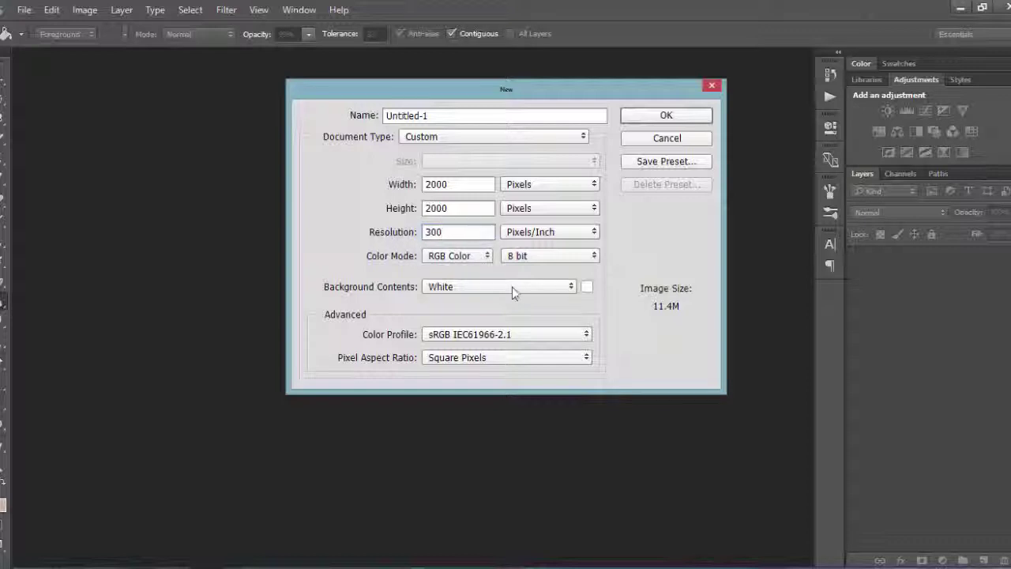
left_click(671, 115)
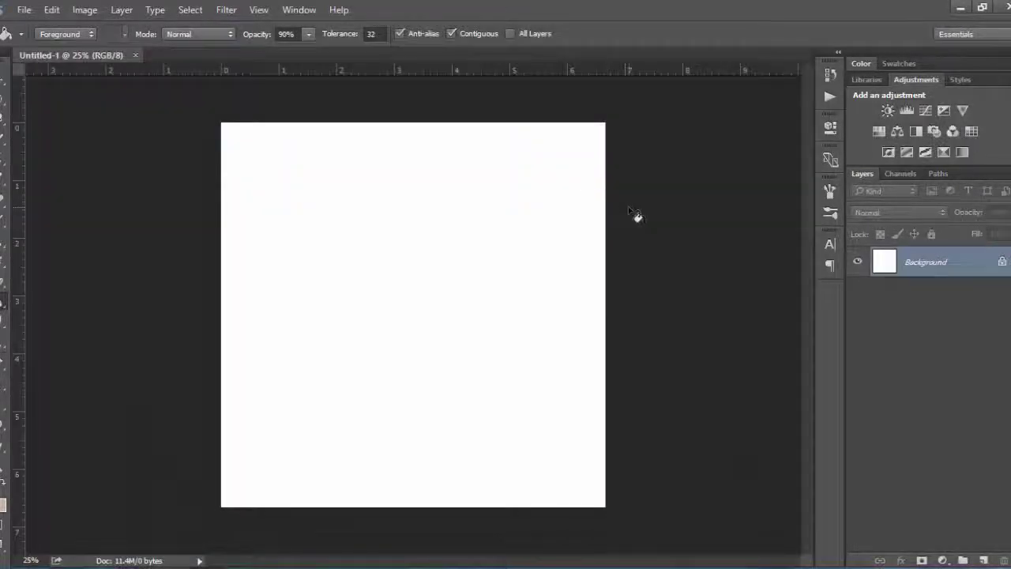
Select the Move tool and render the Clouds filter across the Background layer
key("v")
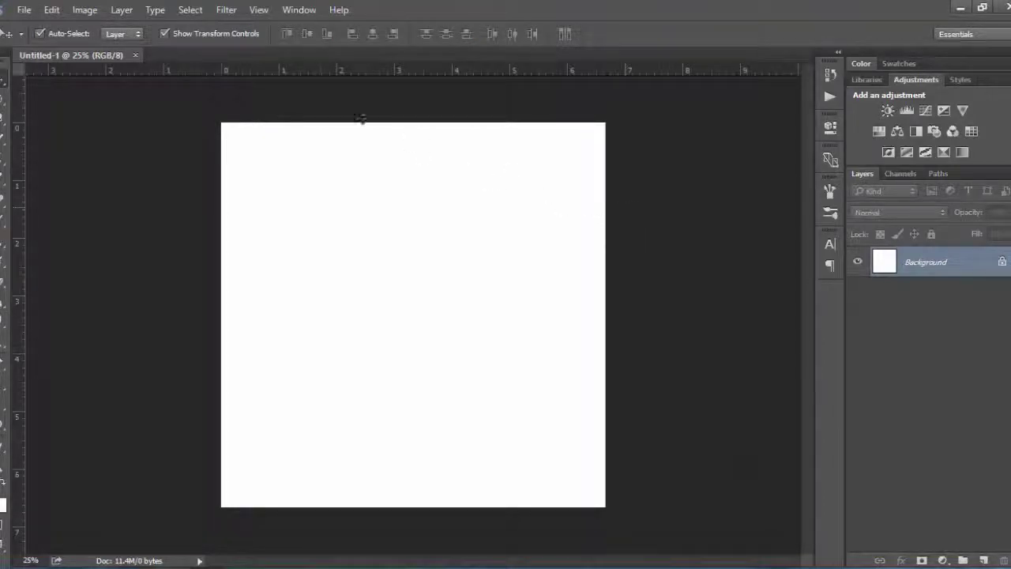
left_click(226, 10)
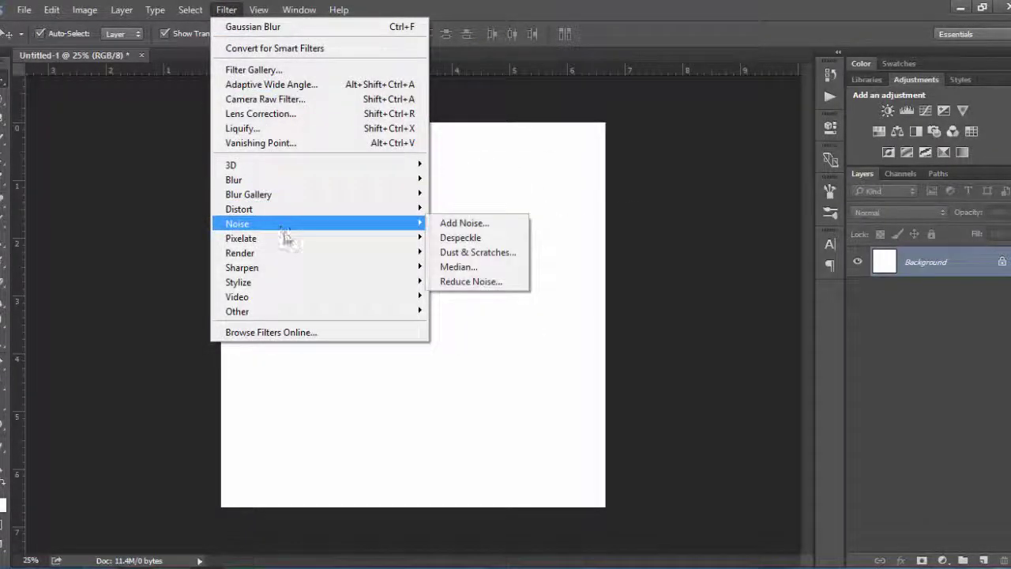
mouse_move(300, 252)
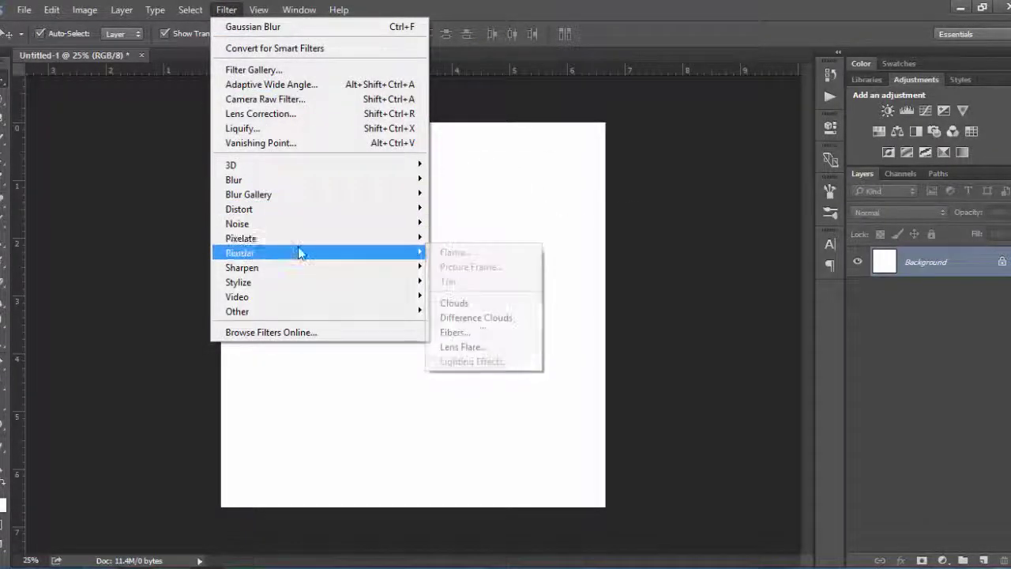
left_click(481, 308)
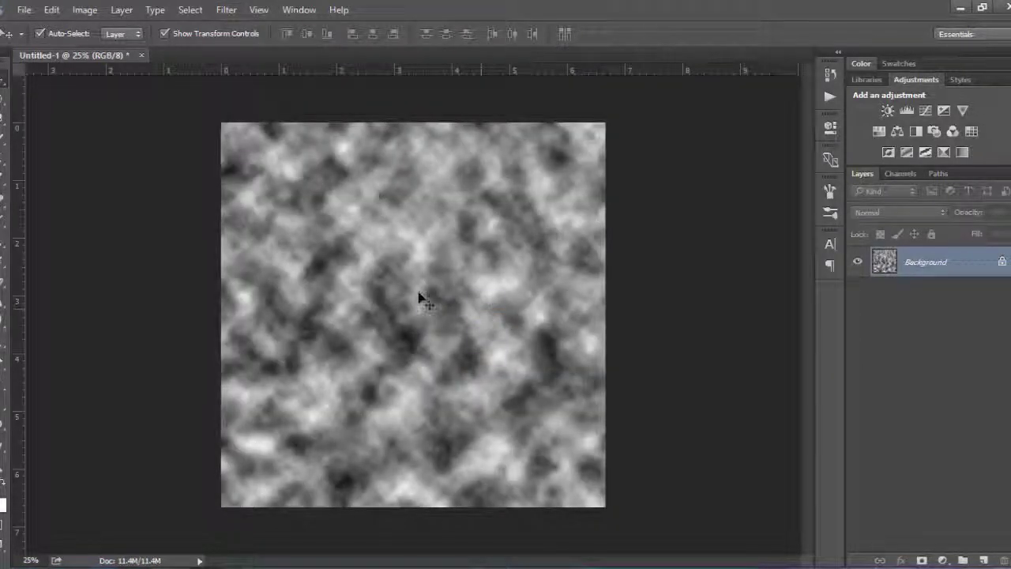
Apply the Mezzotint filter with type Short Lines to the cloud texture
left_click(226, 10)
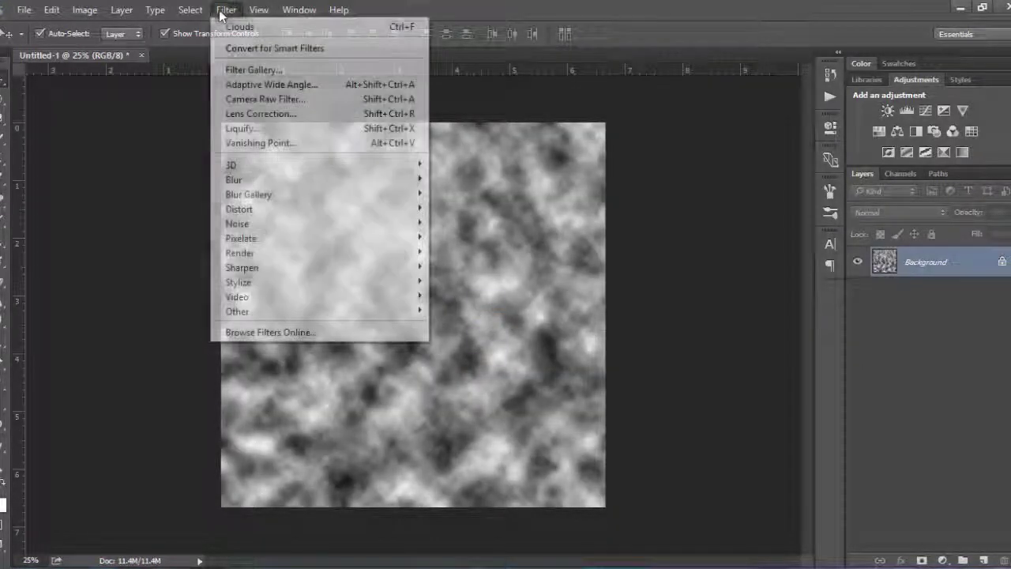
mouse_move(293, 238)
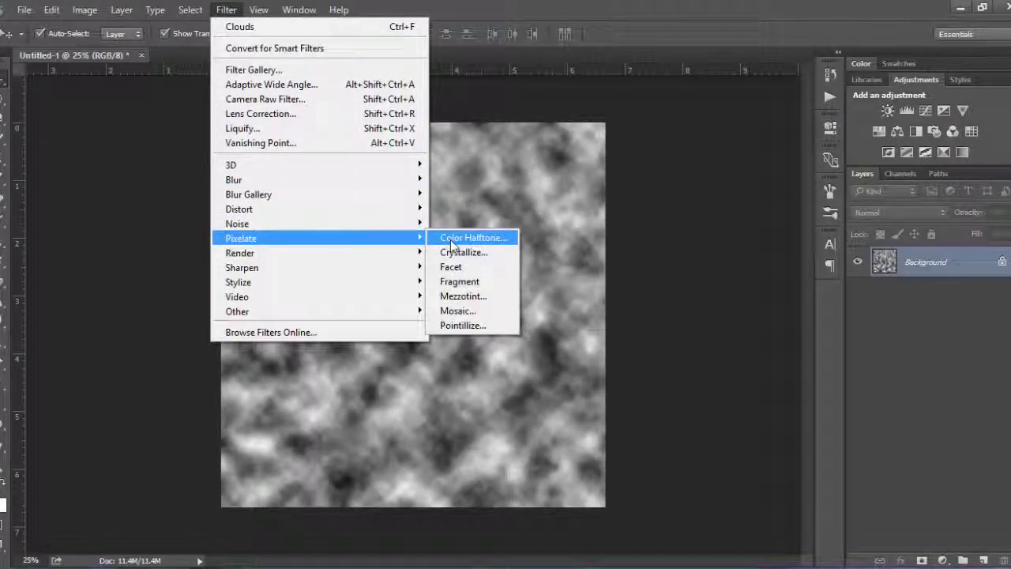
left_click(487, 295)
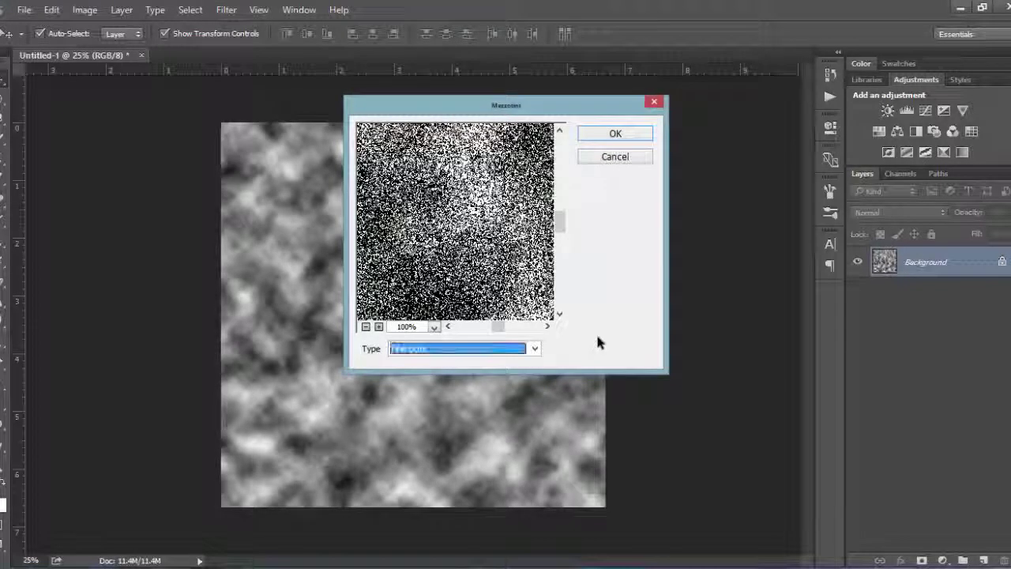
left_click(535, 349)
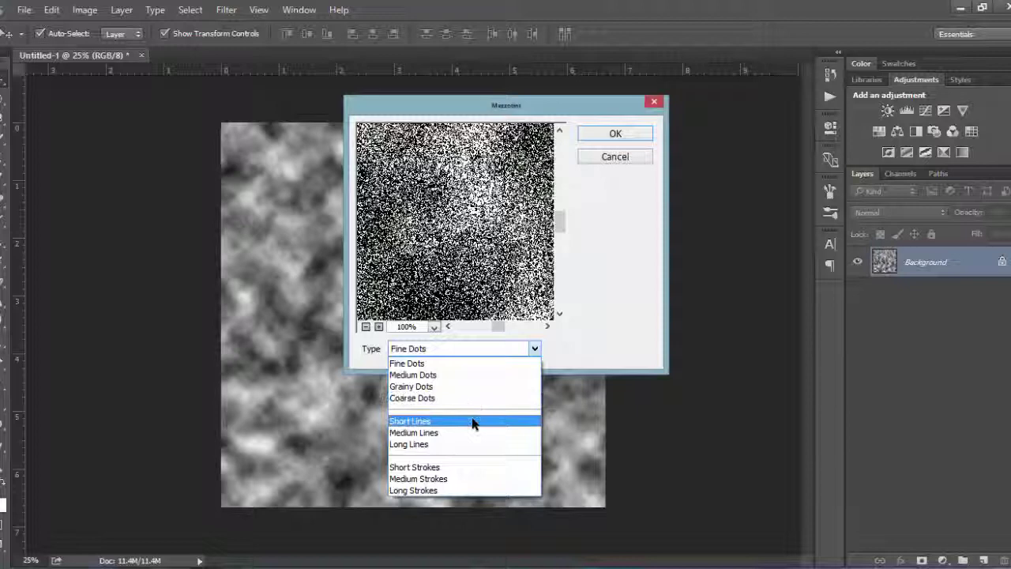
left_click(474, 423)
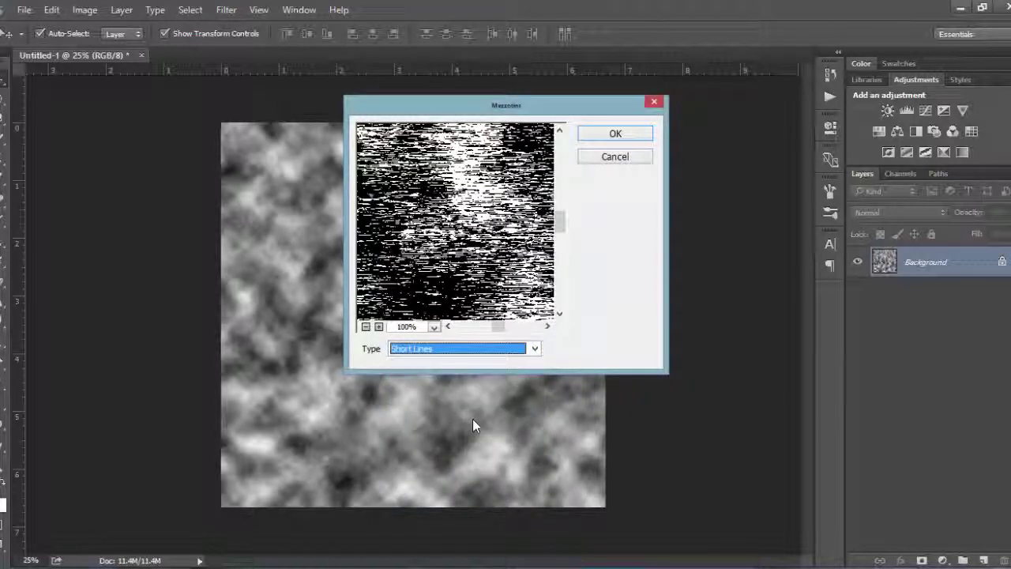
left_click(615, 134)
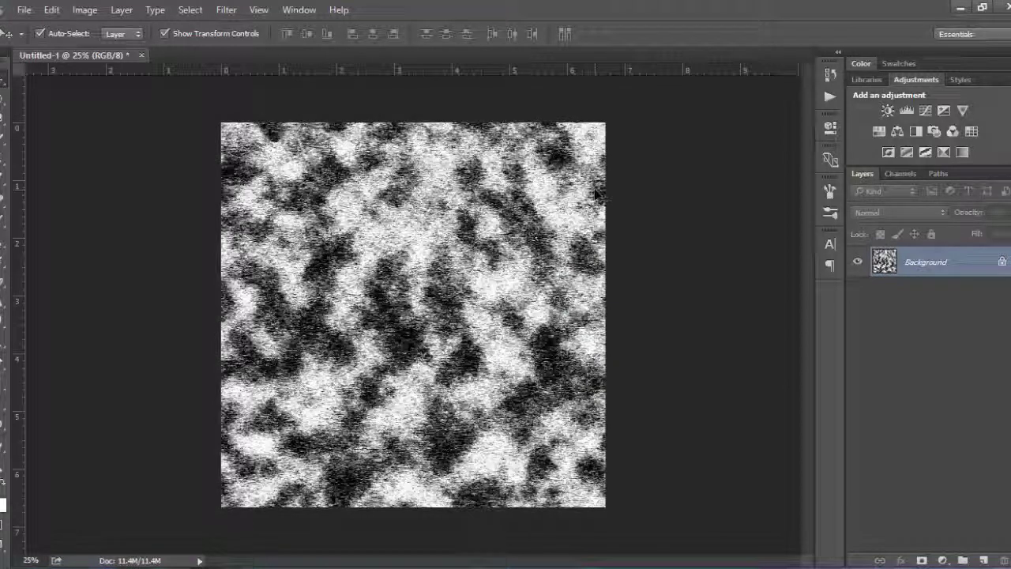
Apply a Radial Blur with Amount 100, Zoom method and Best quality
left_click(231, 13)
mouse_move(322, 180)
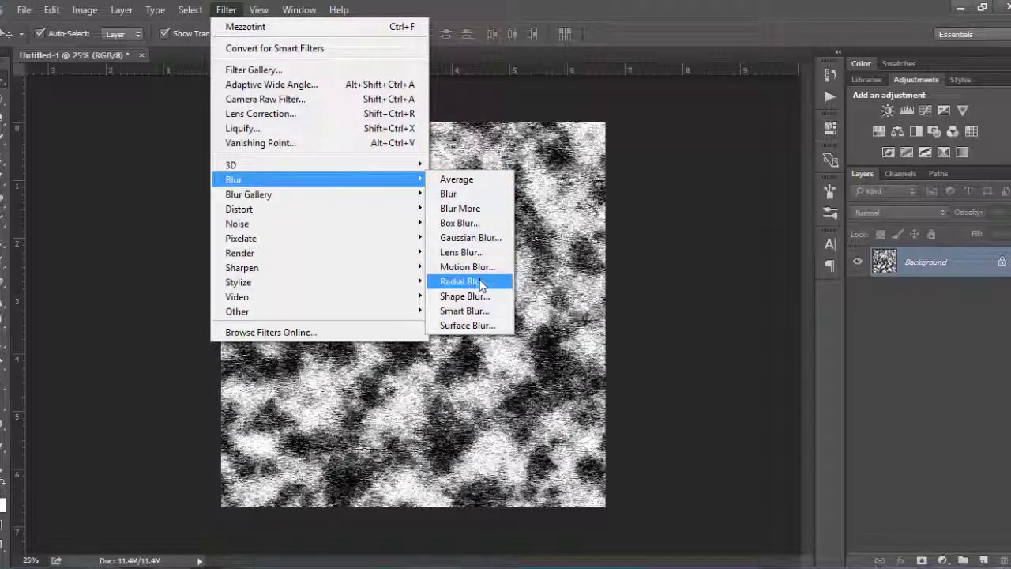
left_click(505, 286)
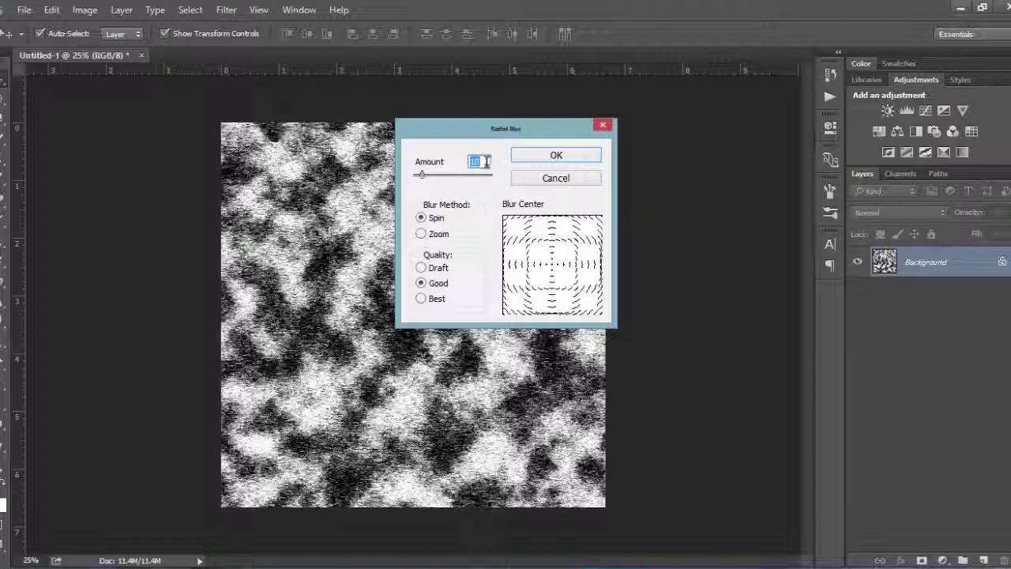
type("100")
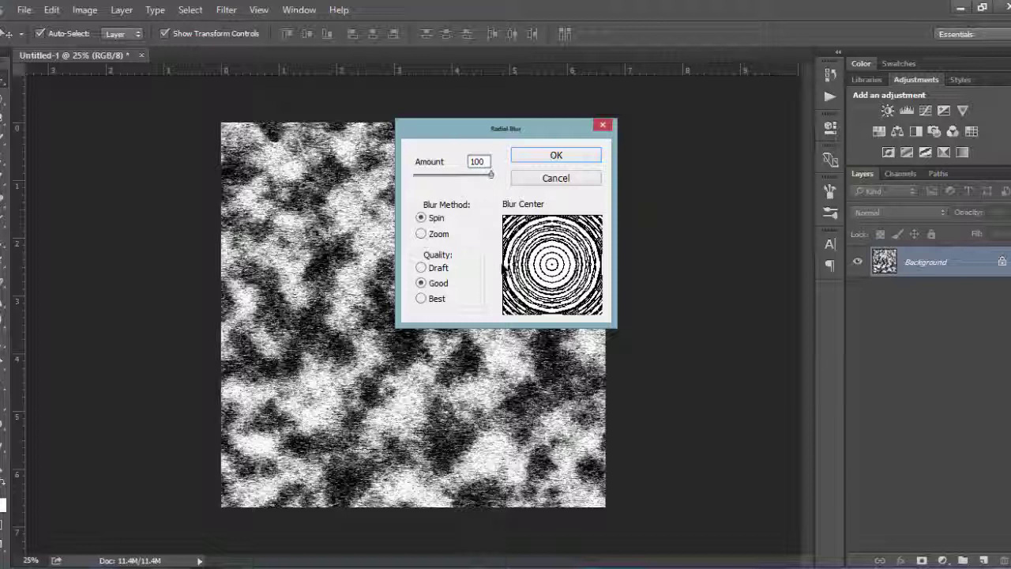
left_click(421, 236)
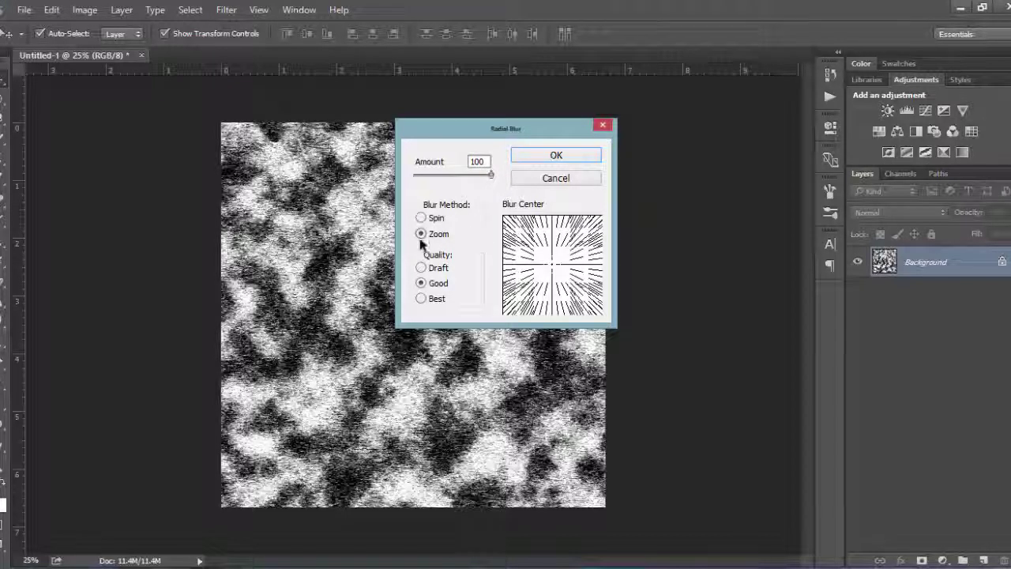
left_click(421, 298)
left_click(557, 157)
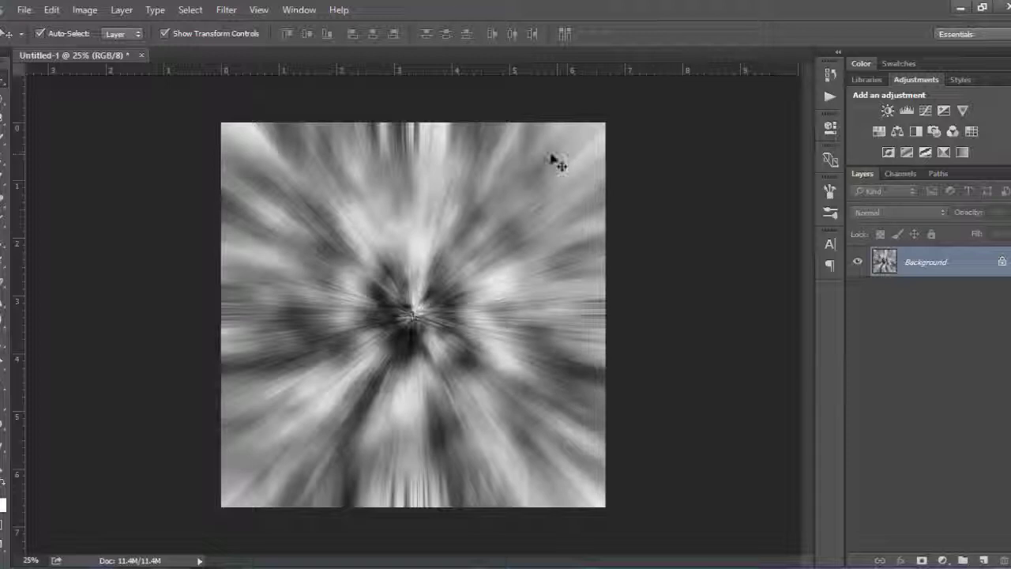
Apply the Extrude filter as Blocks, Size 30 pixels, Depth 100, Random
left_click(226, 10)
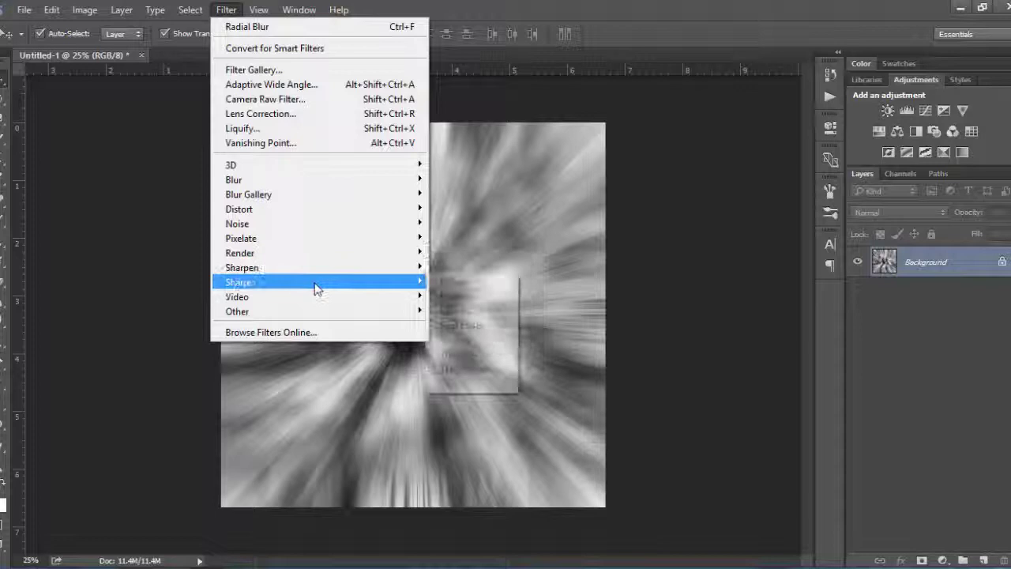
mouse_move(320, 287)
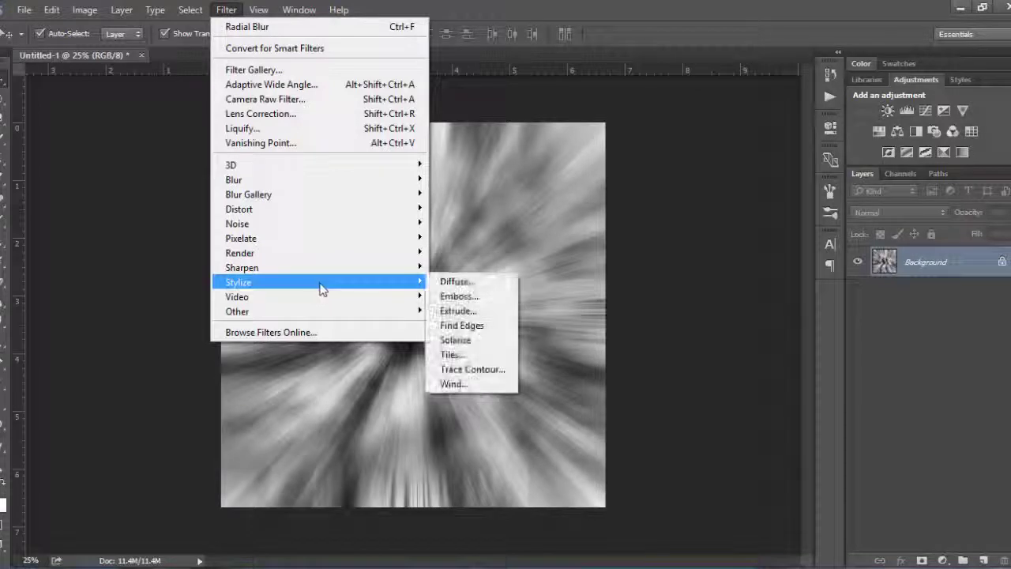
left_click(483, 312)
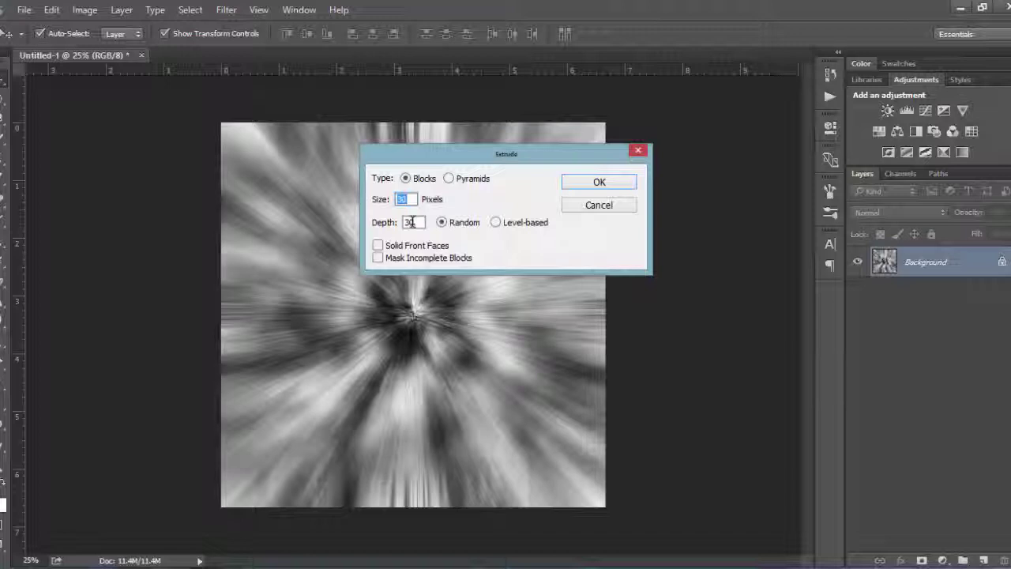
double_click(411, 222)
left_click(586, 183)
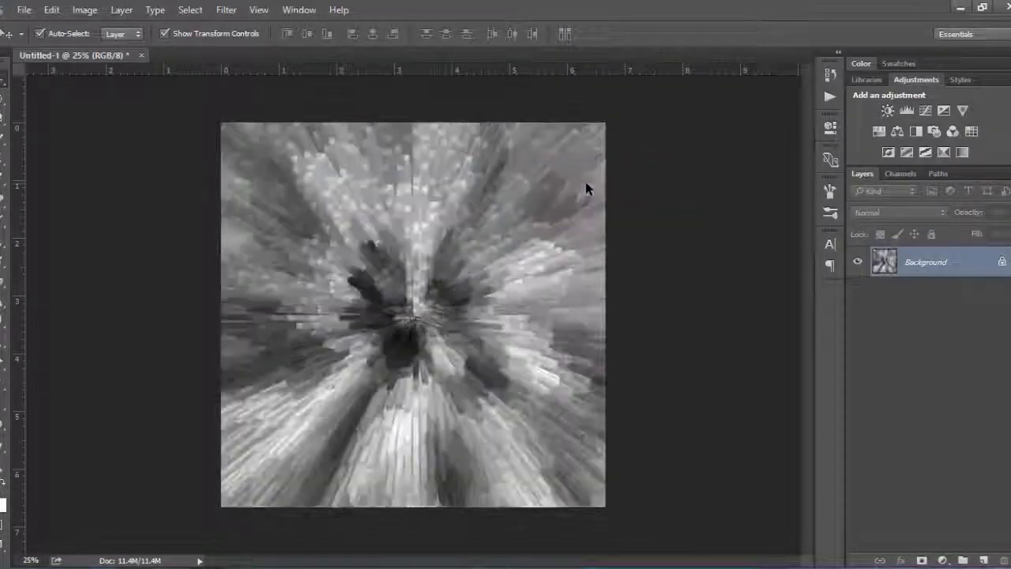
Add a colorized Hue/Saturation adjustment layer with Hue 245 and Saturation 59
left_click(880, 133)
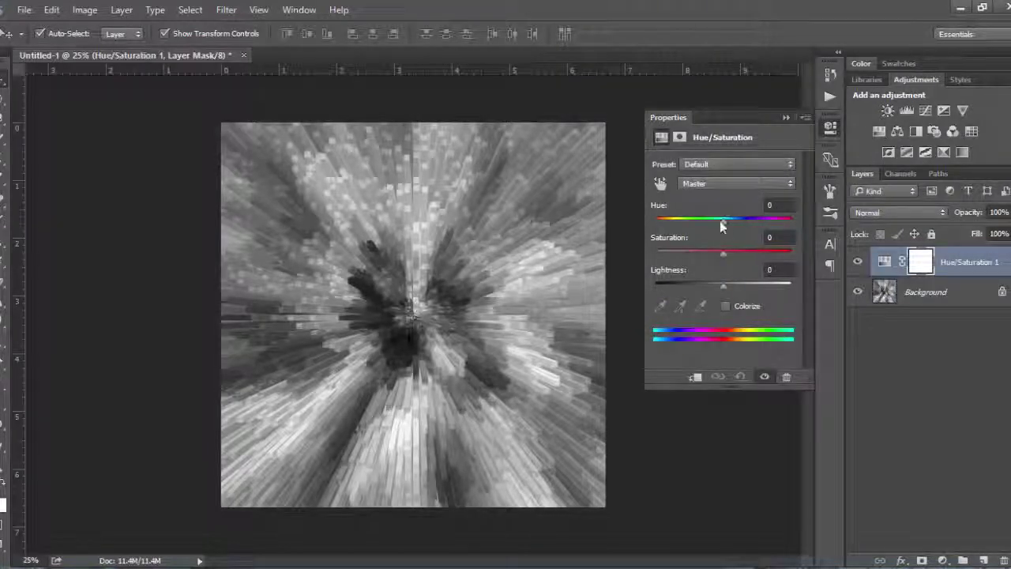
left_click(722, 308)
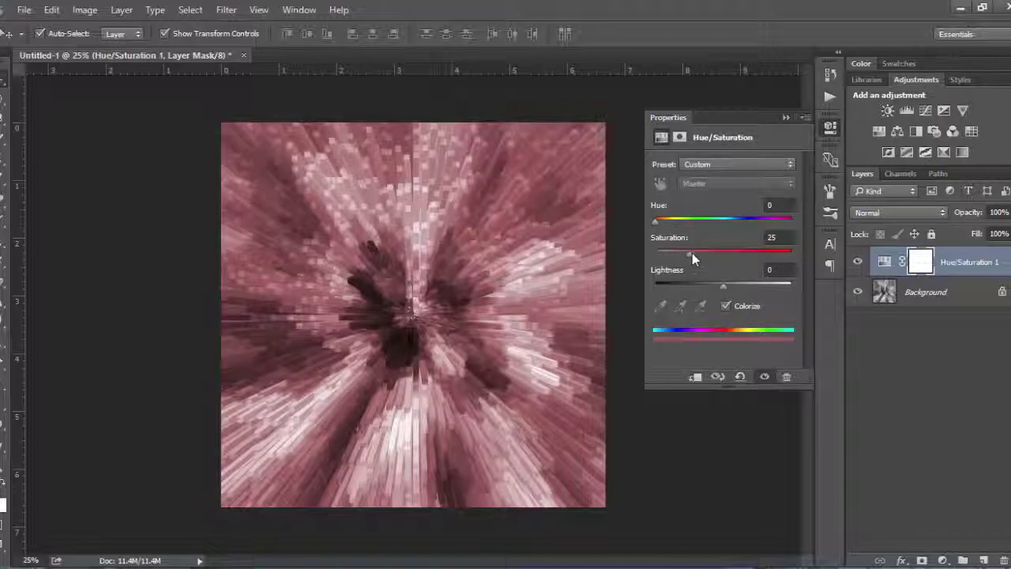
left_click_drag(700, 256, 734, 258)
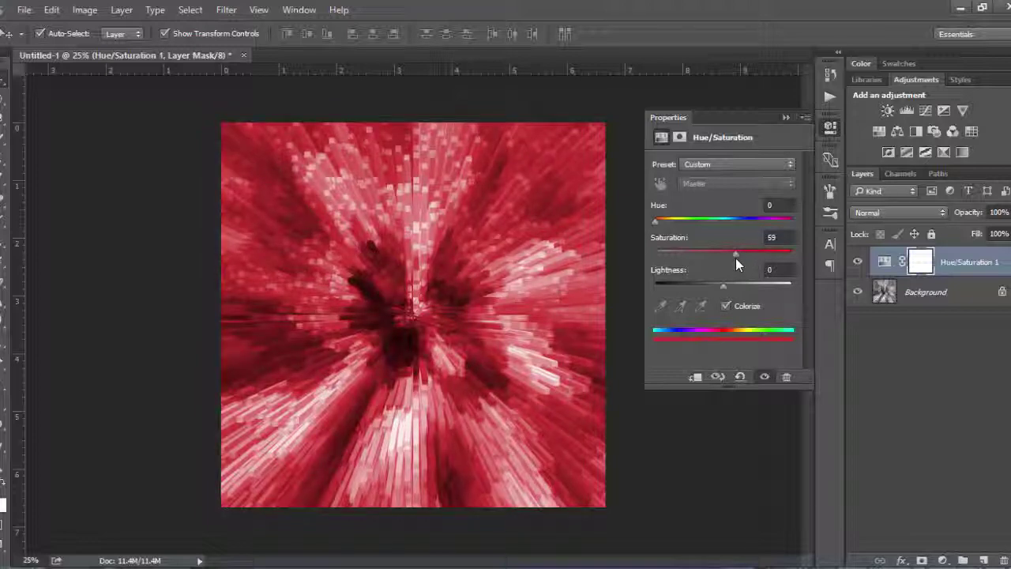
left_click_drag(654, 222, 748, 229)
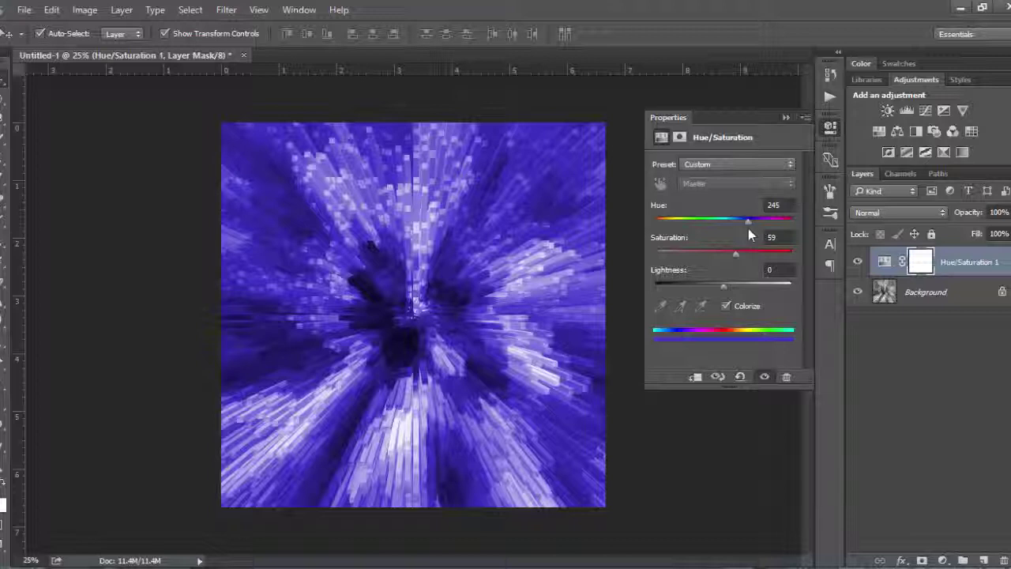
left_click(786, 117)
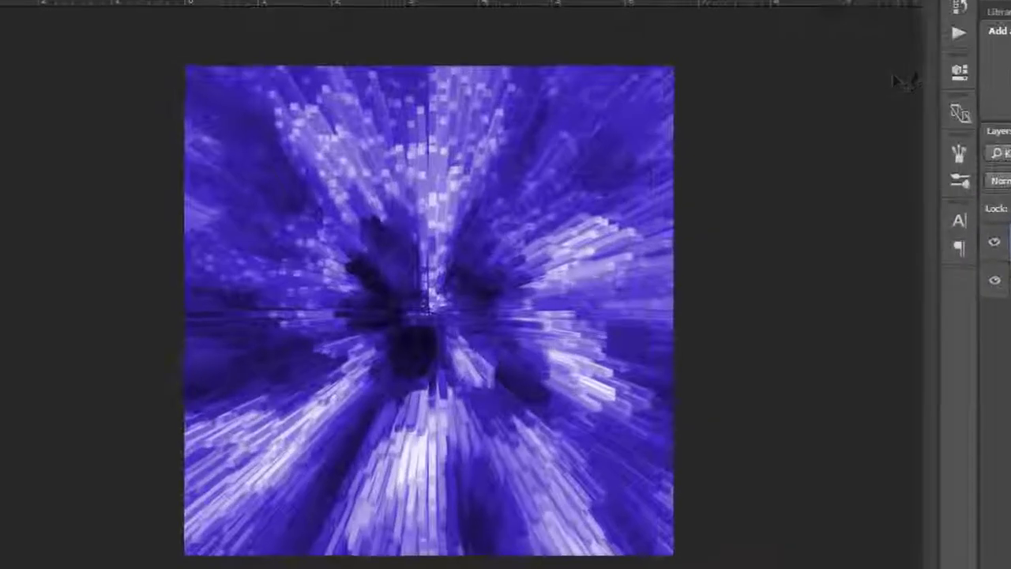